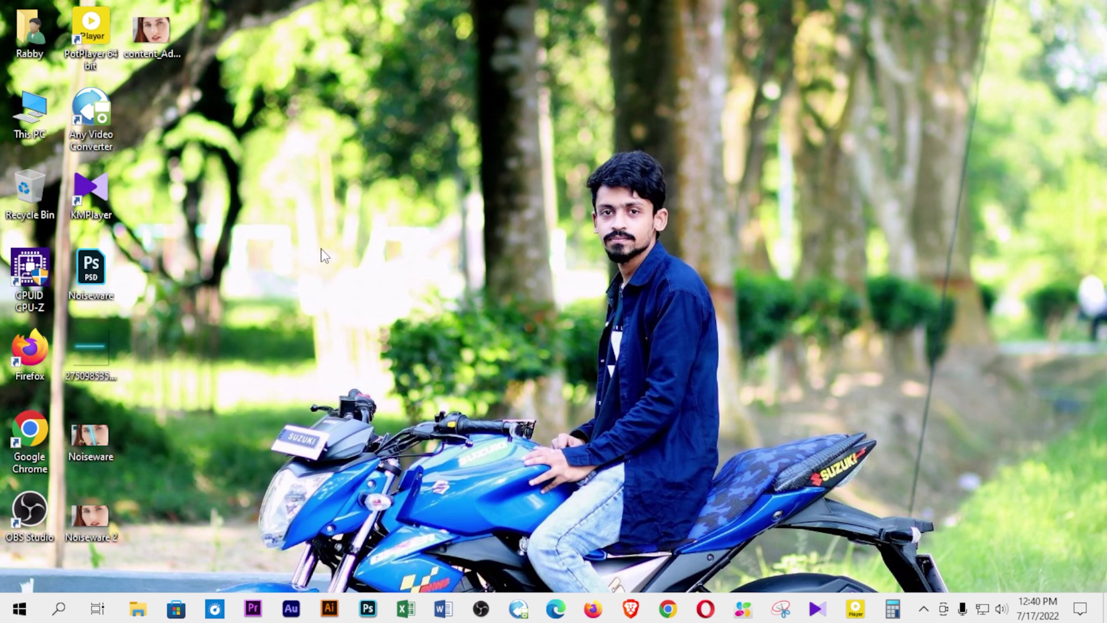
# Step: Preview the freckled portrait in the photo viewer, then bring Photoshop back up
pyautogui.doubleClick(151, 35)
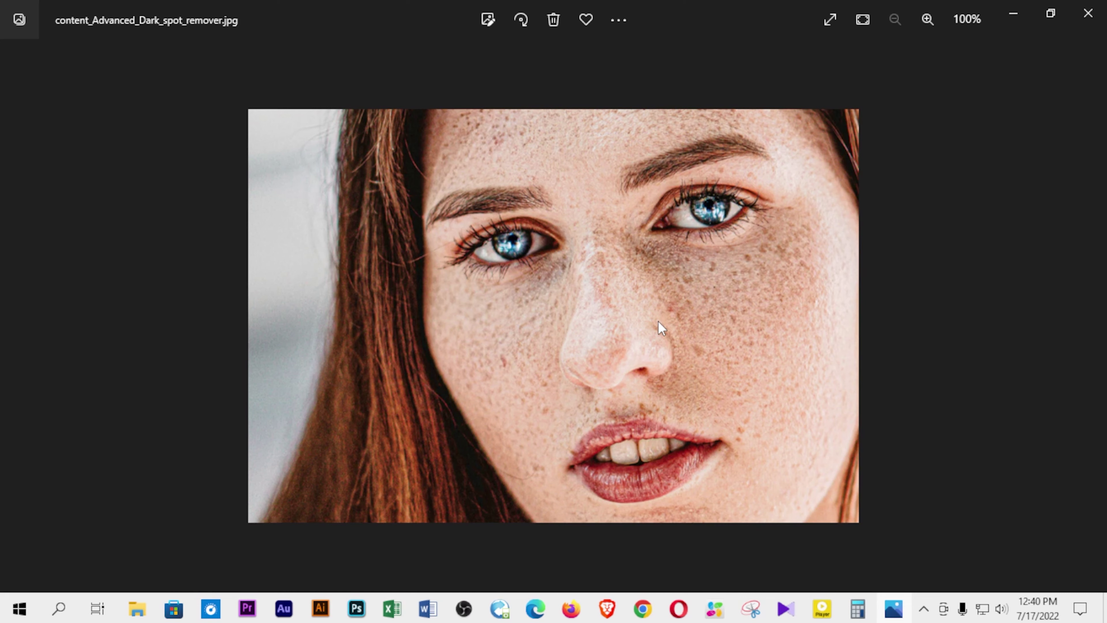
pyautogui.click(1088, 13)
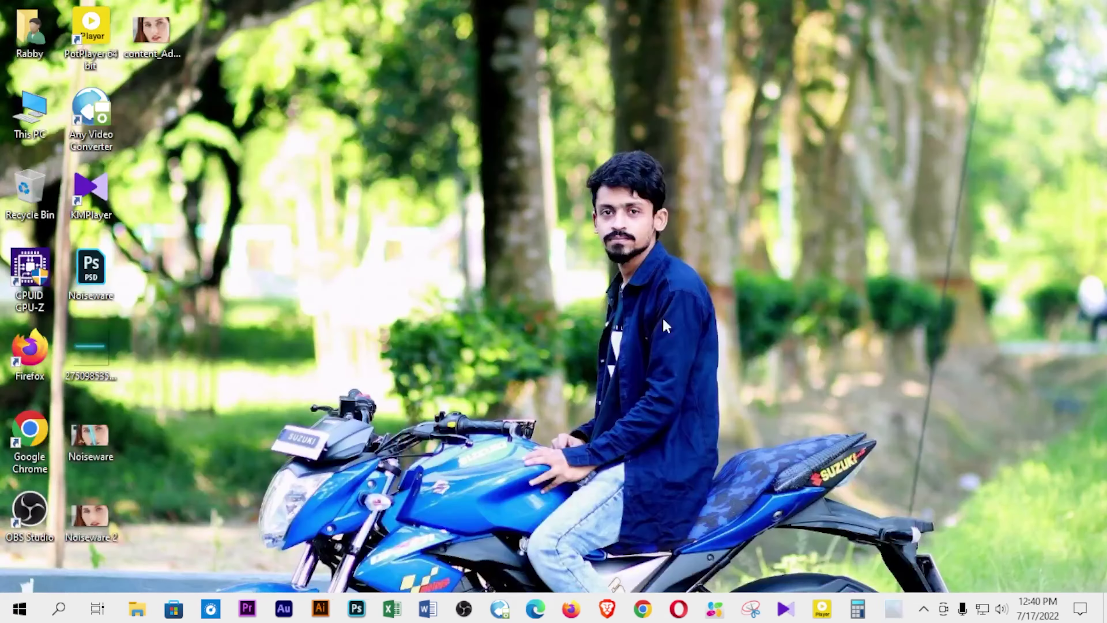
pyautogui.click(367, 609)
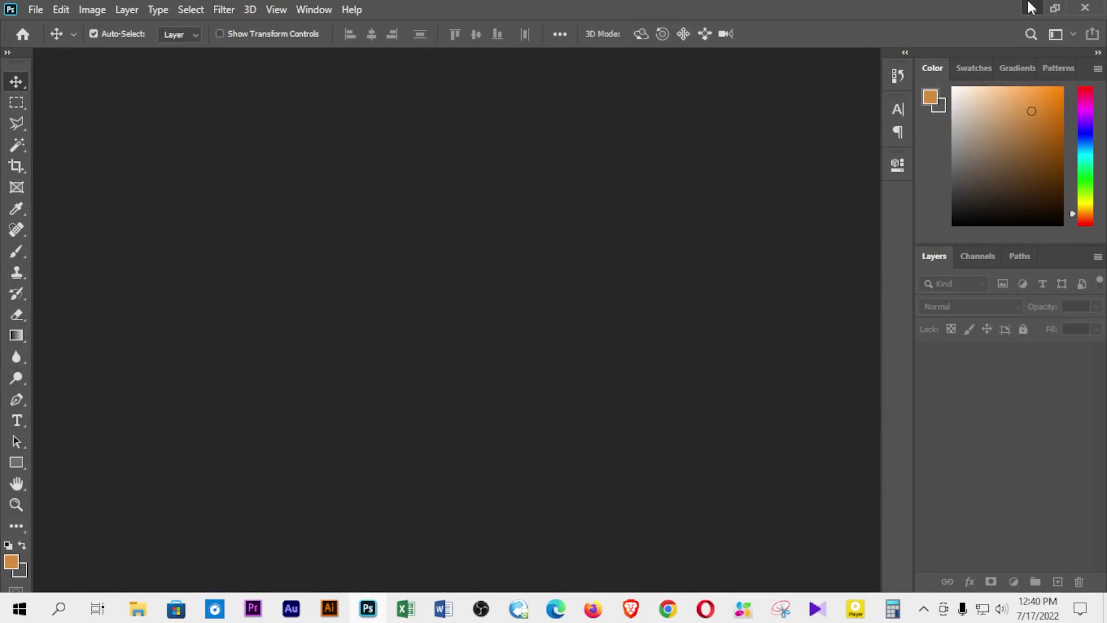
pyautogui.click(1032, 7)
pyautogui.click(367, 608)
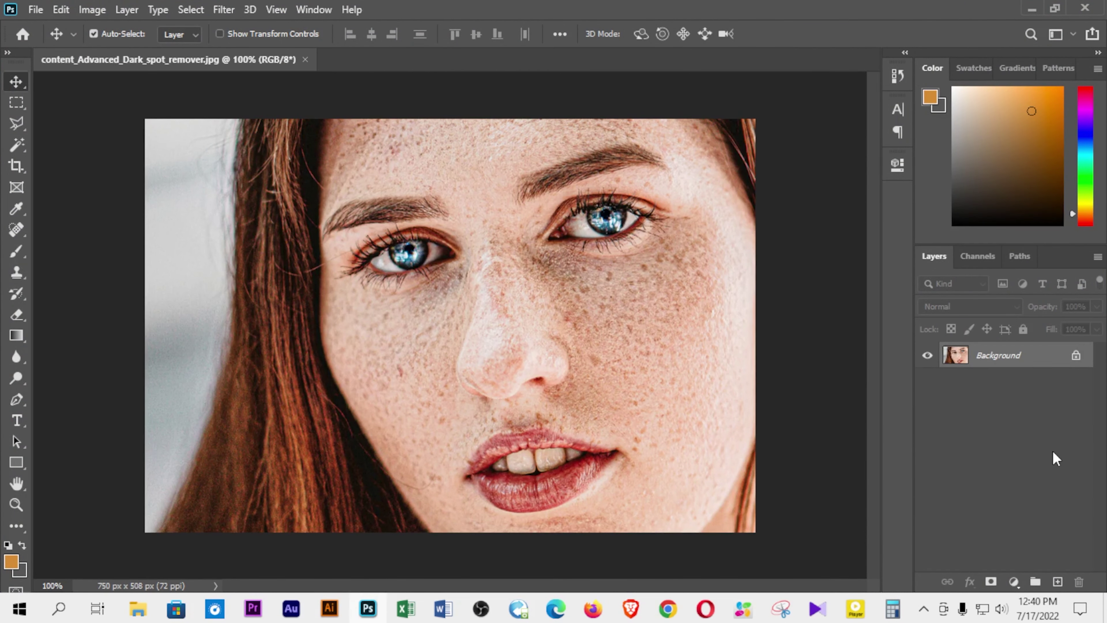
# Step: Unlock the Background as Layer 0 and duplicate it into Layer 0 copy
pyautogui.doubleClick(1076, 357)
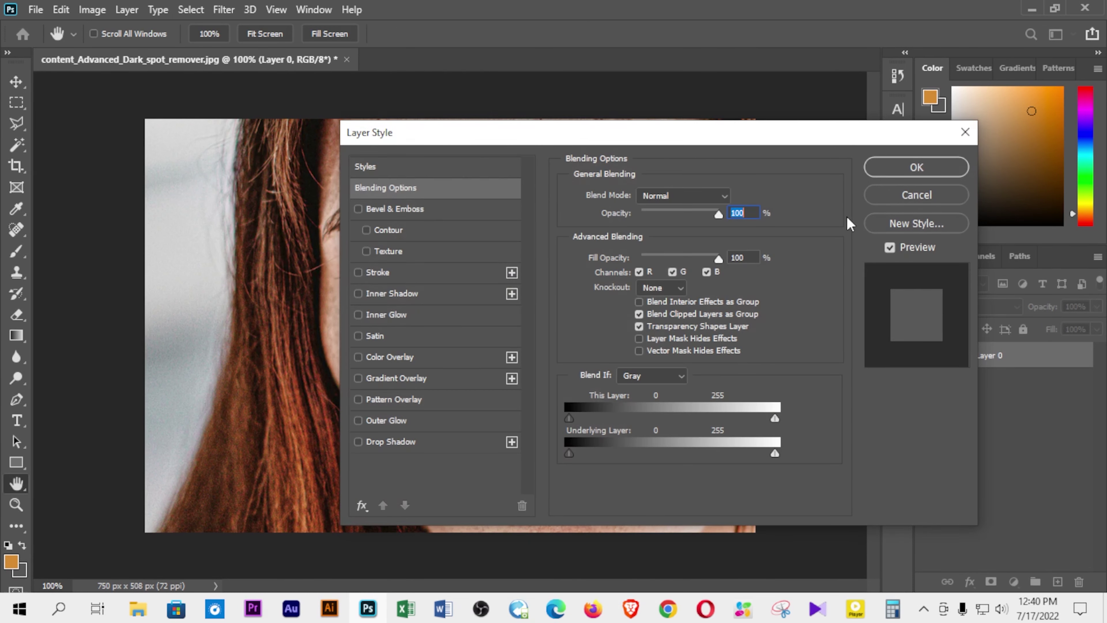
pyautogui.click(963, 135)
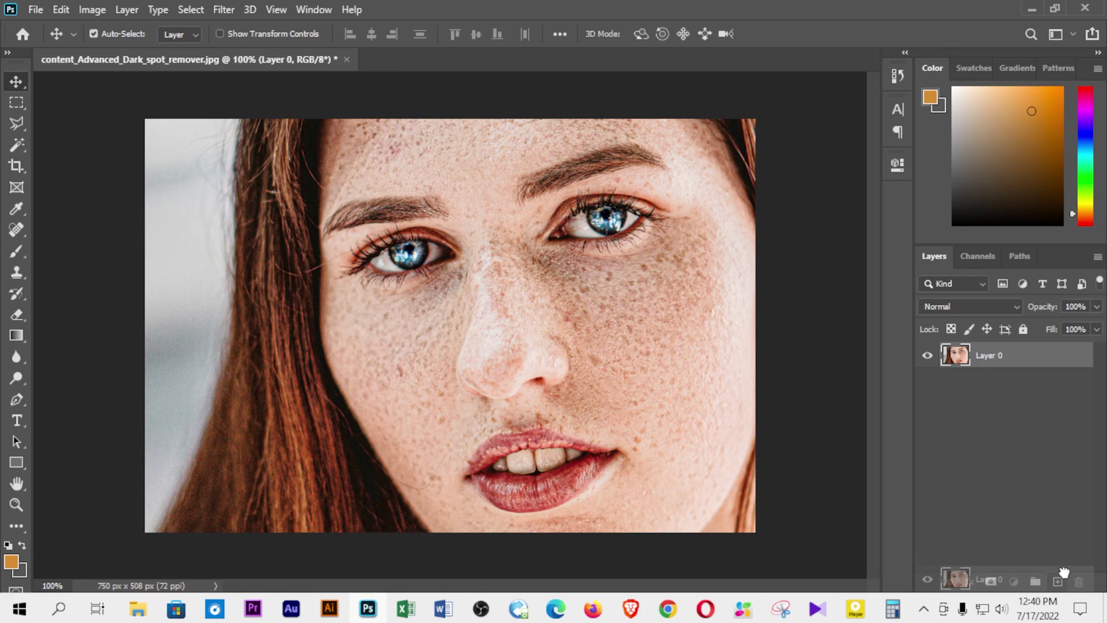
pyautogui.moveTo(969, 351); pyautogui.dragTo(1058, 581)
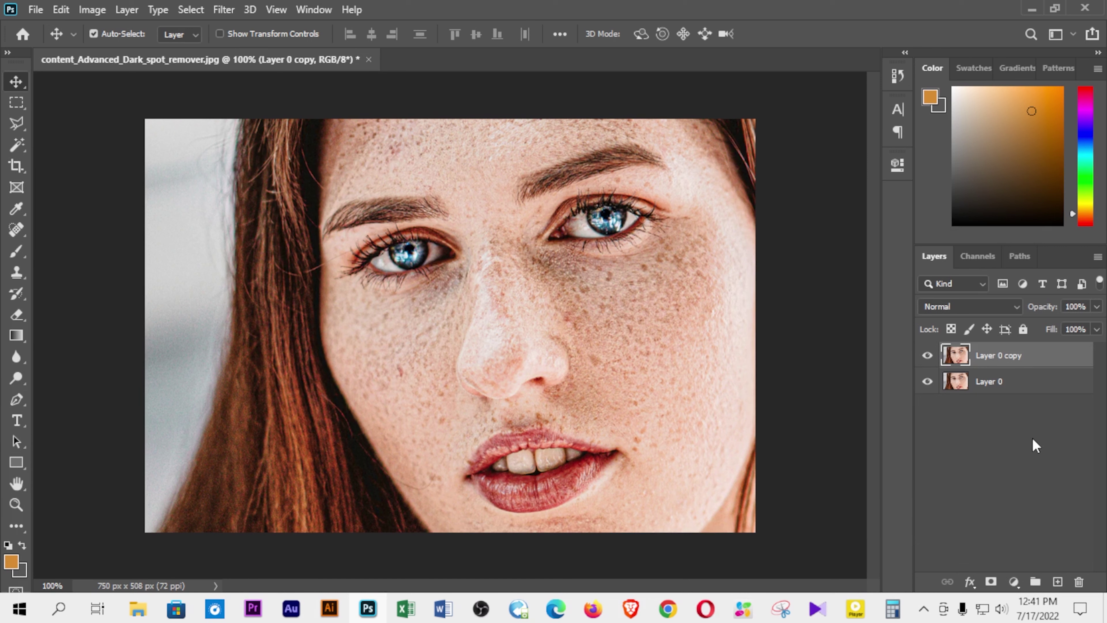
# Step: Set Layer 0 copy to Vivid Light blending and invert it, turning the canvas flat grey
pyautogui.click(976, 306)
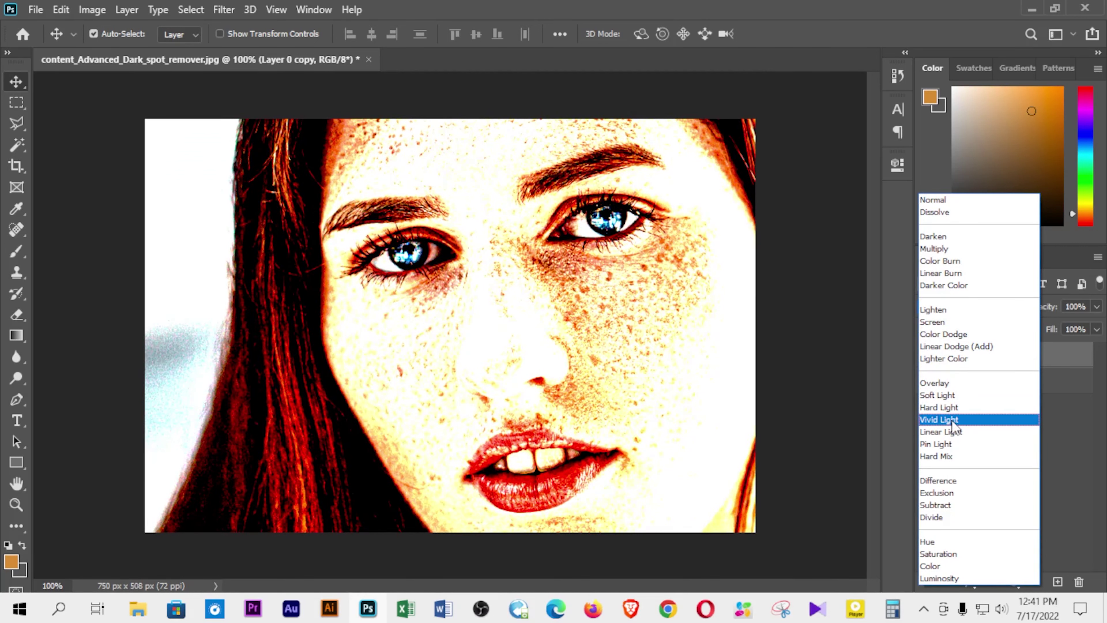
pyautogui.click(942, 419)
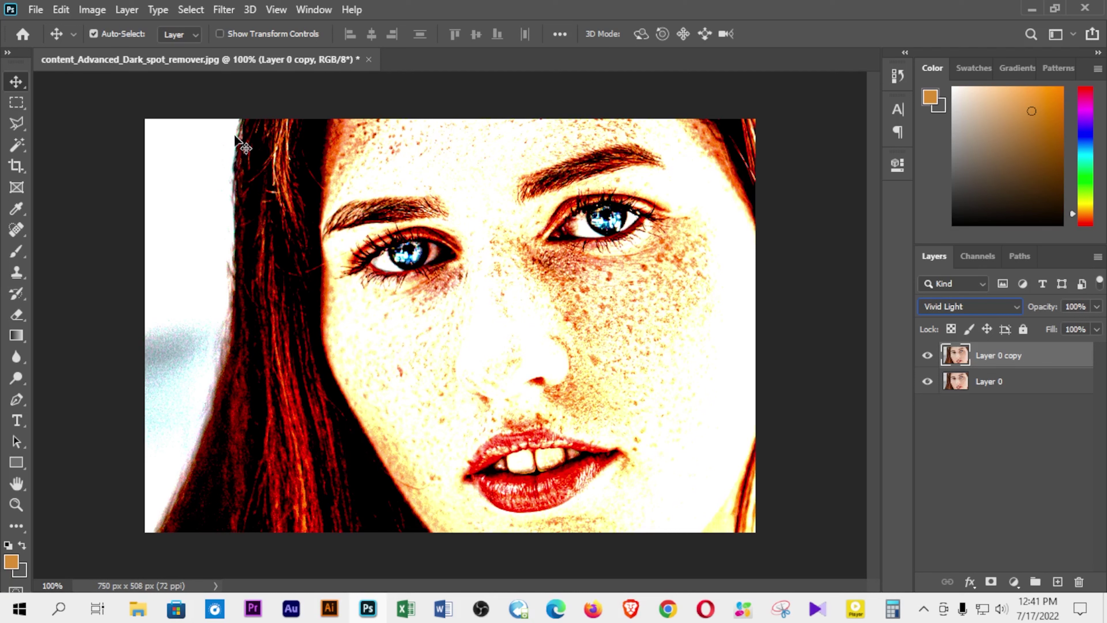
pyautogui.click(97, 13)
pyautogui.moveTo(117, 52)
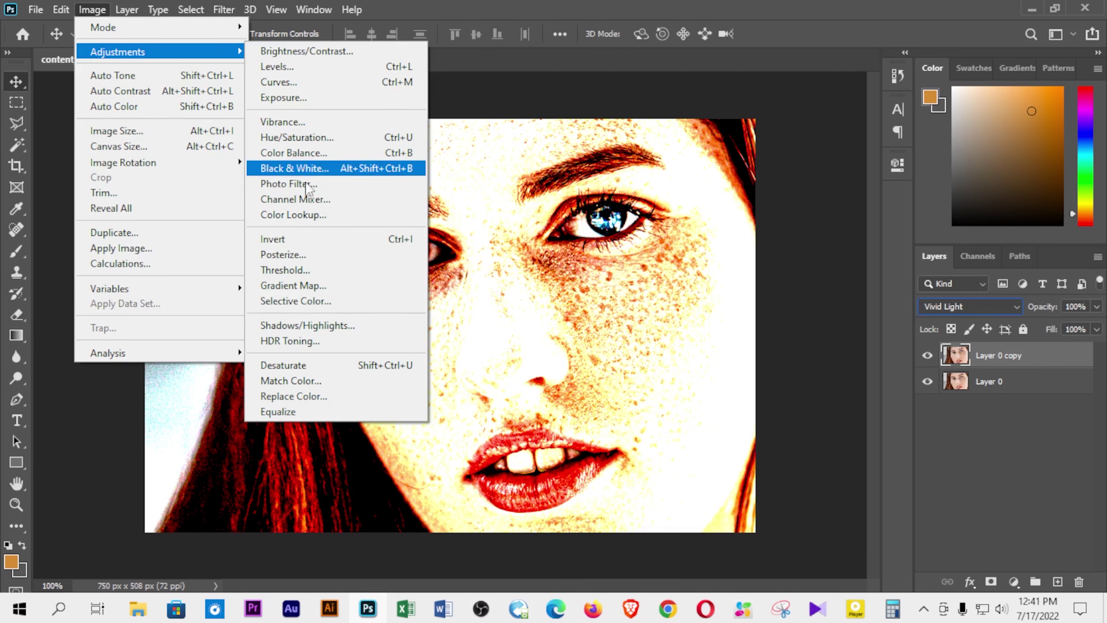
pyautogui.click(293, 239)
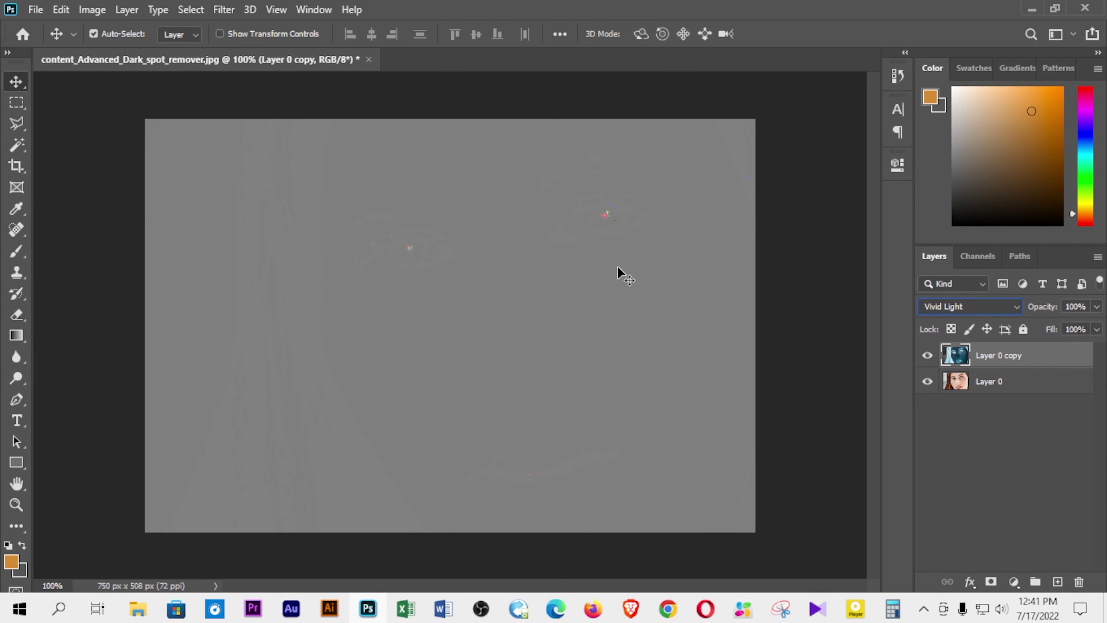
pyautogui.click(218, 9)
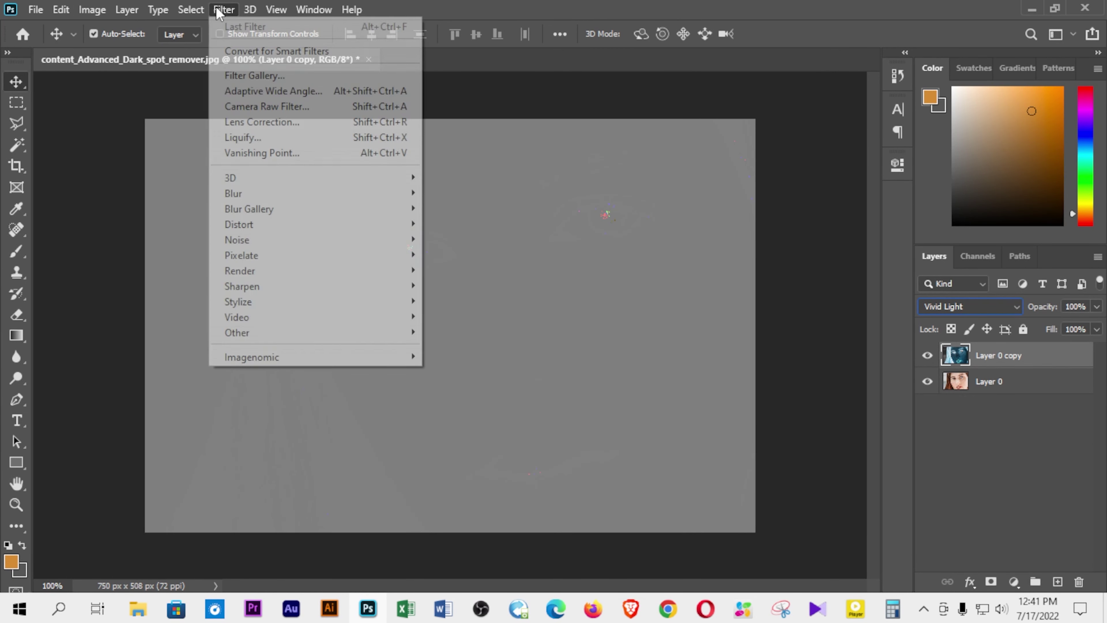
pyautogui.moveTo(259, 332)
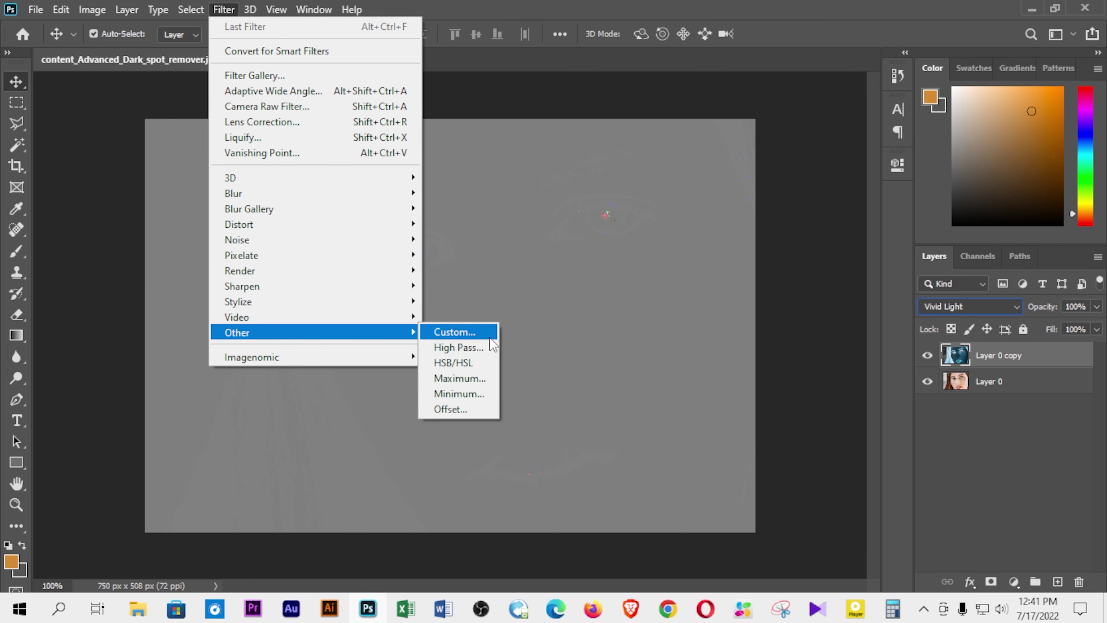
# Step: Apply a High Pass filter with a 35-pixel radius to Layer 0 copy
pyautogui.click(480, 348)
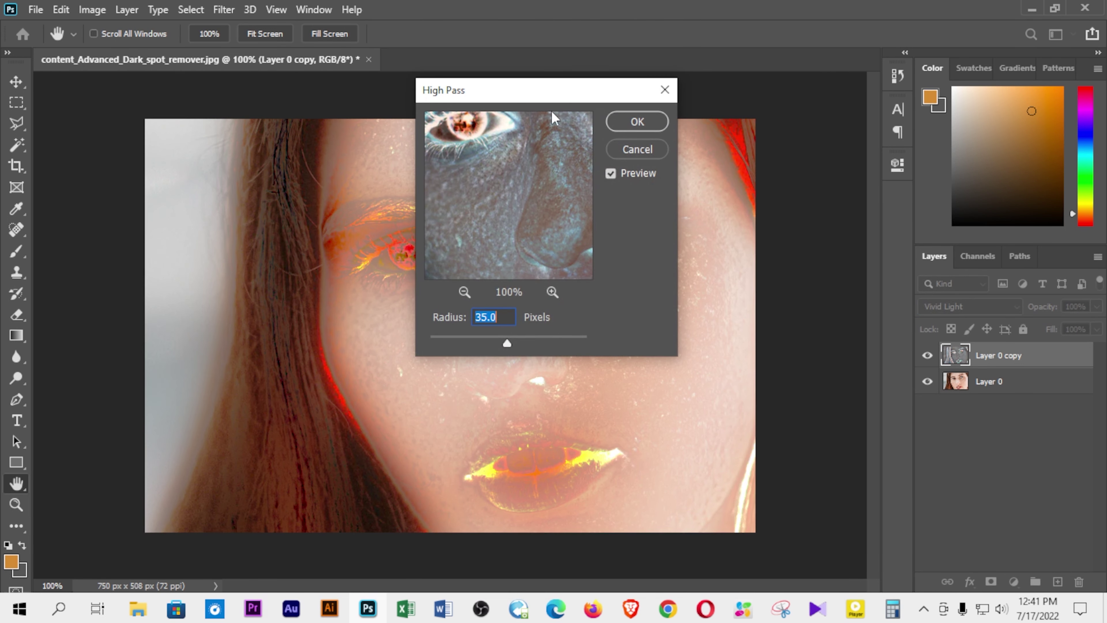
pyautogui.moveTo(540, 93); pyautogui.dragTo(878, 226)
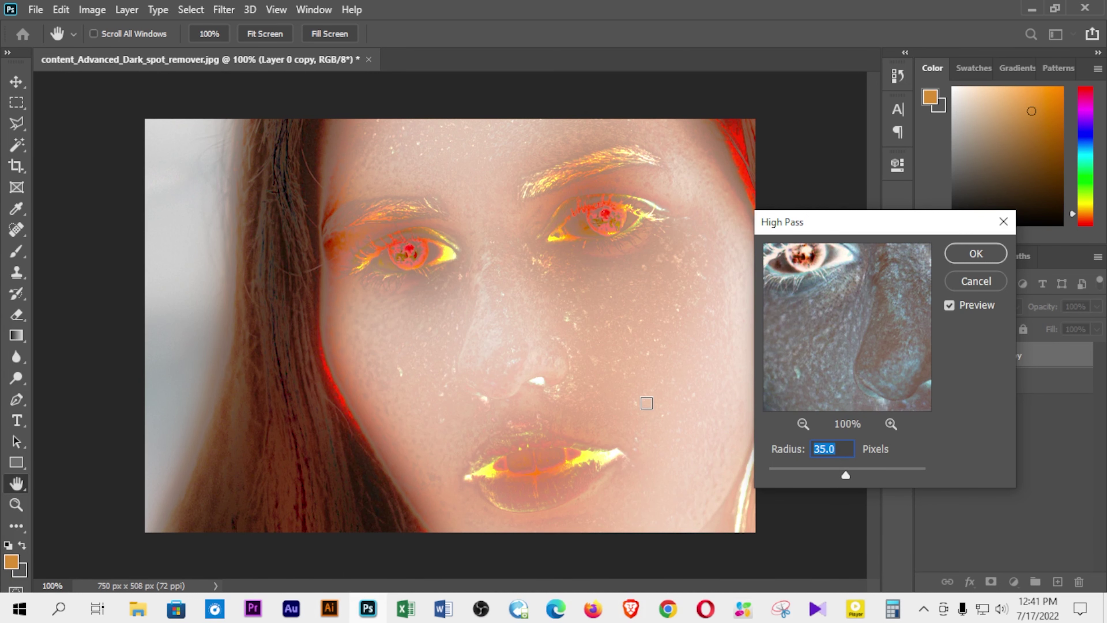
pyautogui.moveTo(846, 476)
pyautogui.mouseDown()
pyautogui.moveTo(819, 476)
pyautogui.moveTo(862, 476)
pyautogui.moveTo(840, 476)
pyautogui.mouseUp()
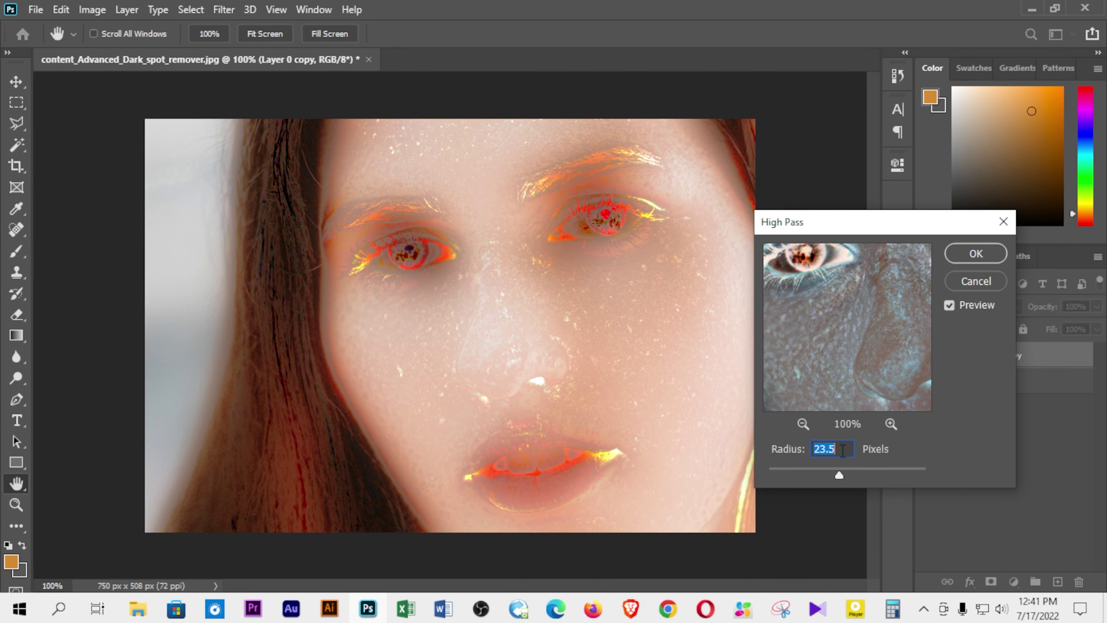
pyautogui.write('35')
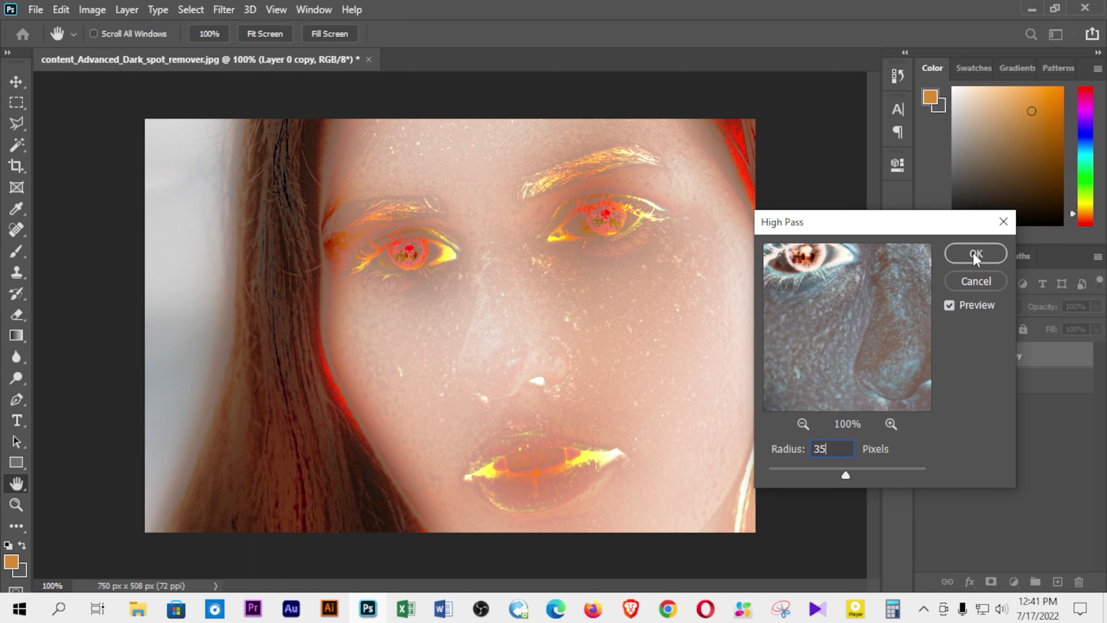
pyautogui.click(974, 255)
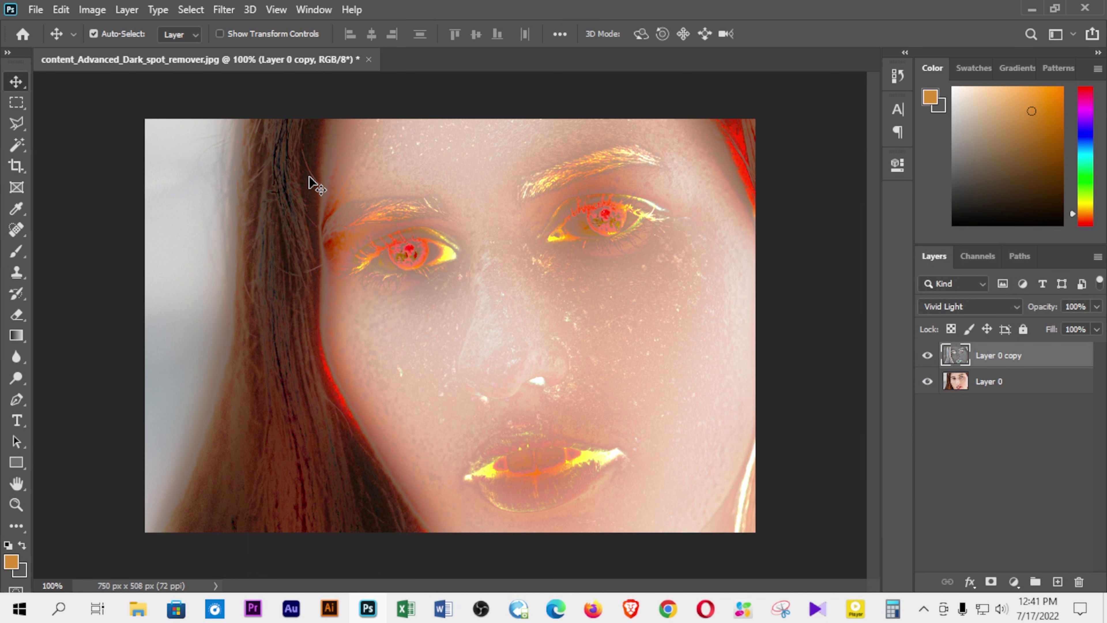
# Step: Apply a small-radius Gaussian Blur to Layer 0 copy, leaving the face smoothed and glowing
pyautogui.click(224, 10)
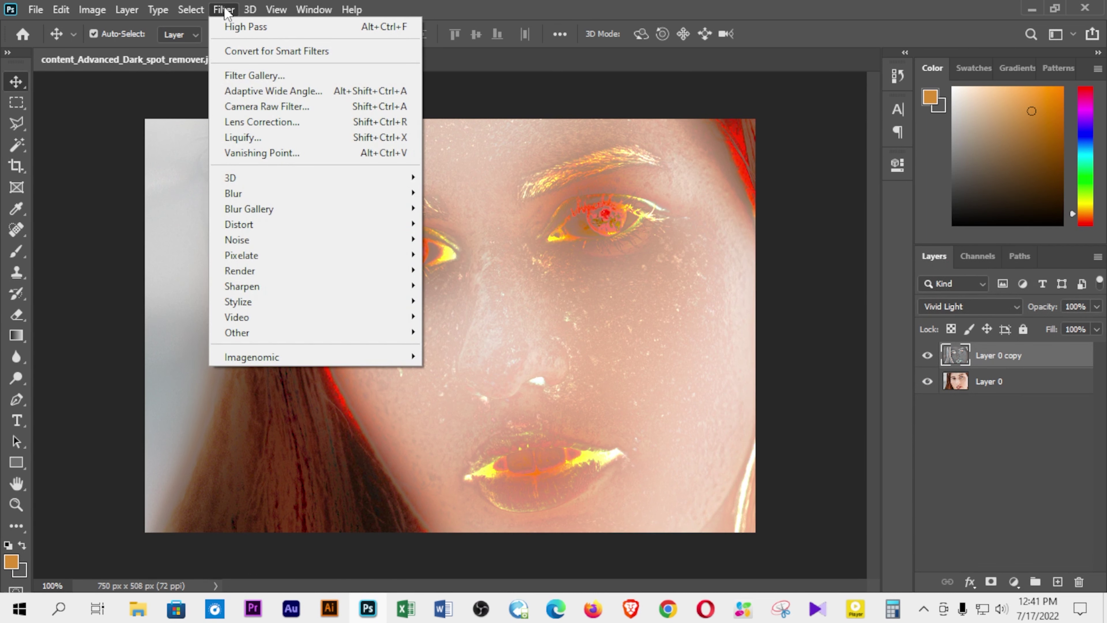
pyautogui.moveTo(234, 193)
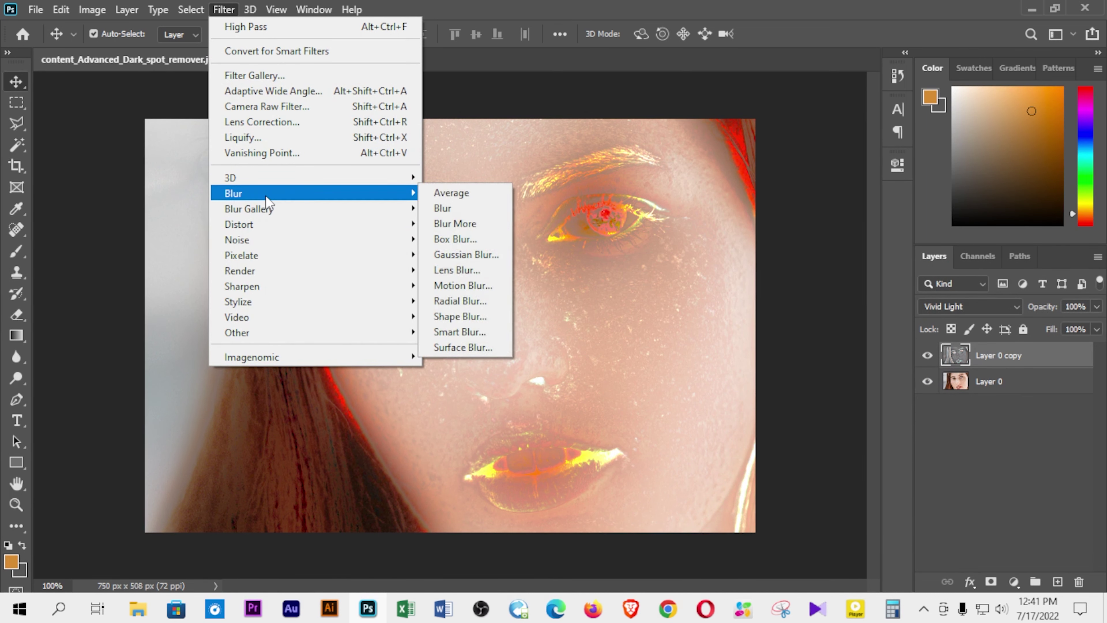
pyautogui.click(471, 254)
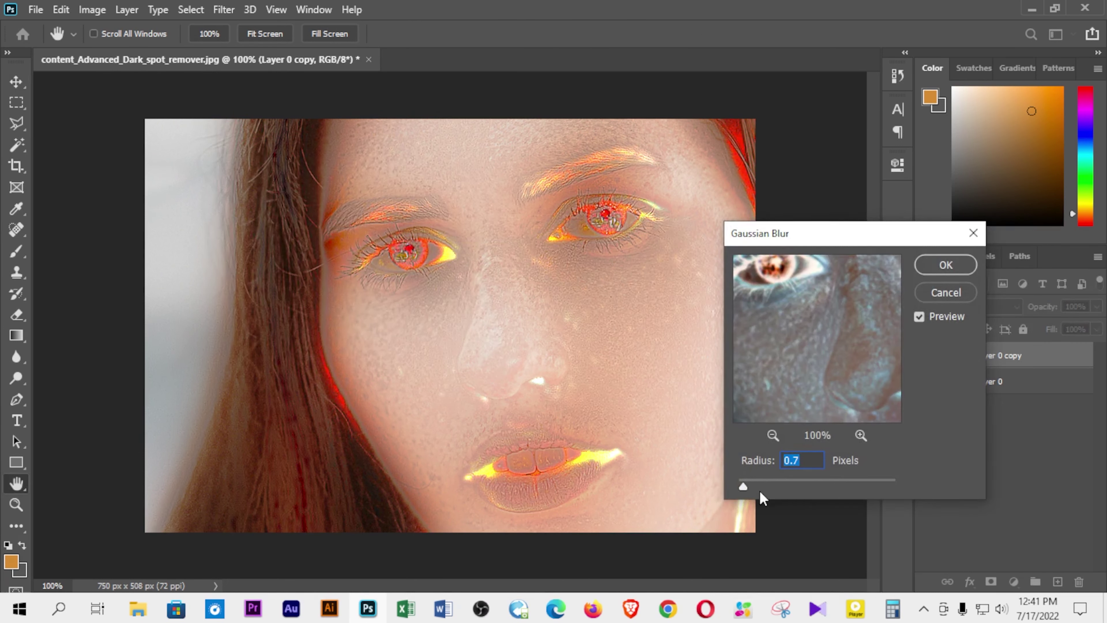
pyautogui.moveTo(743, 487)
pyautogui.mouseDown()
pyautogui.moveTo(766, 487)
pyautogui.moveTo(744, 490)
pyautogui.mouseUp()
pyautogui.click(946, 266)
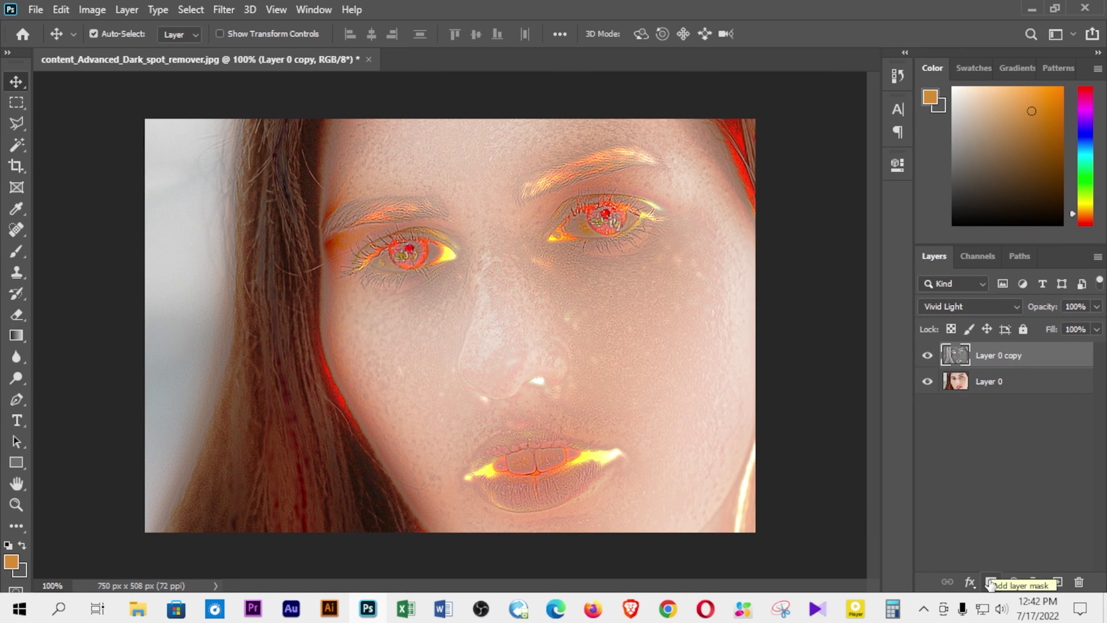
# Step: Add a layer mask to Layer 0 copy and fill it black via Color Range
pyautogui.click(990, 583)
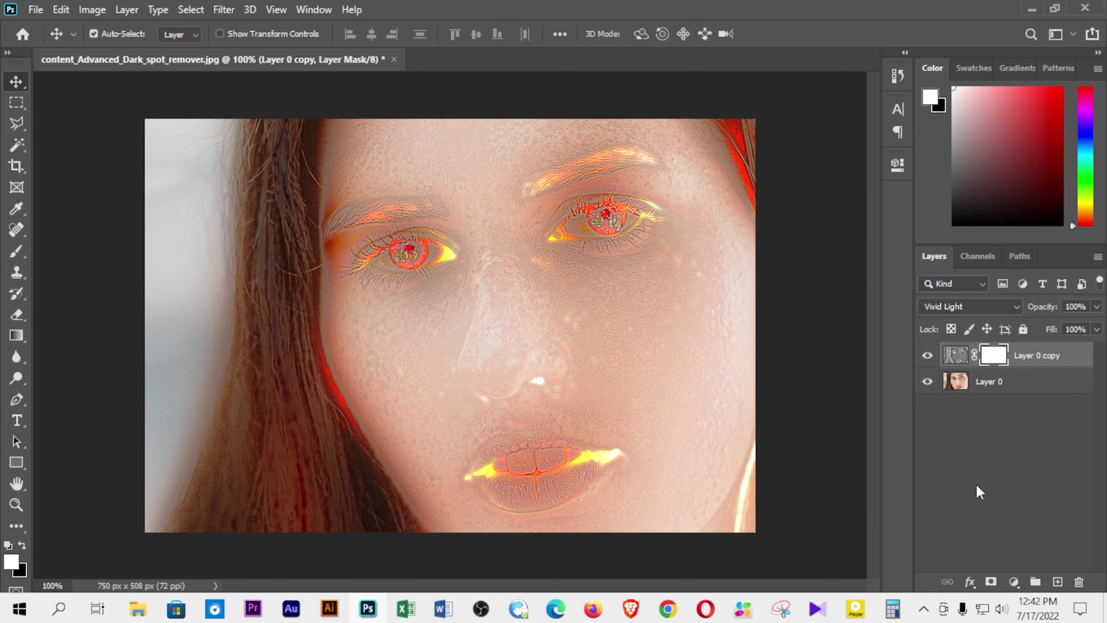
pyautogui.doubleClick(993, 359)
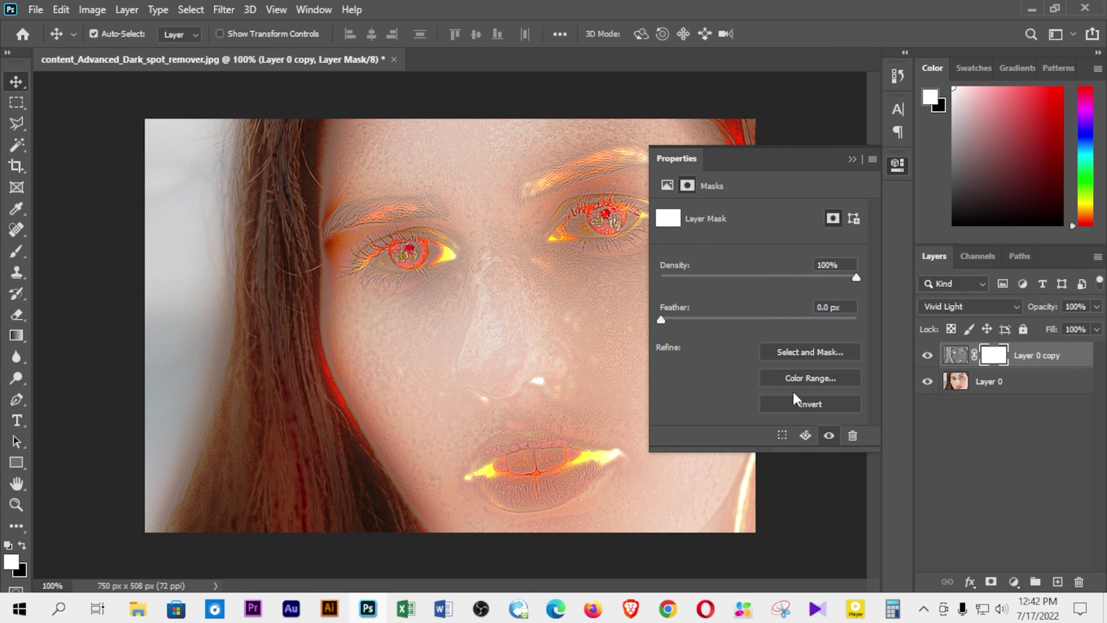
pyautogui.click(814, 379)
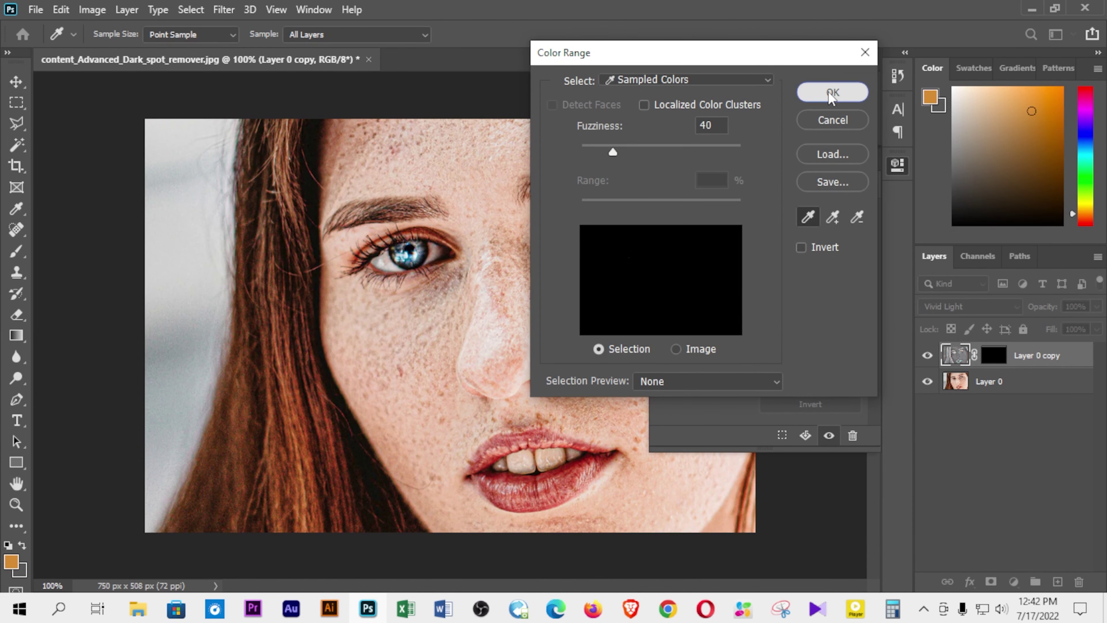
pyautogui.click(845, 91)
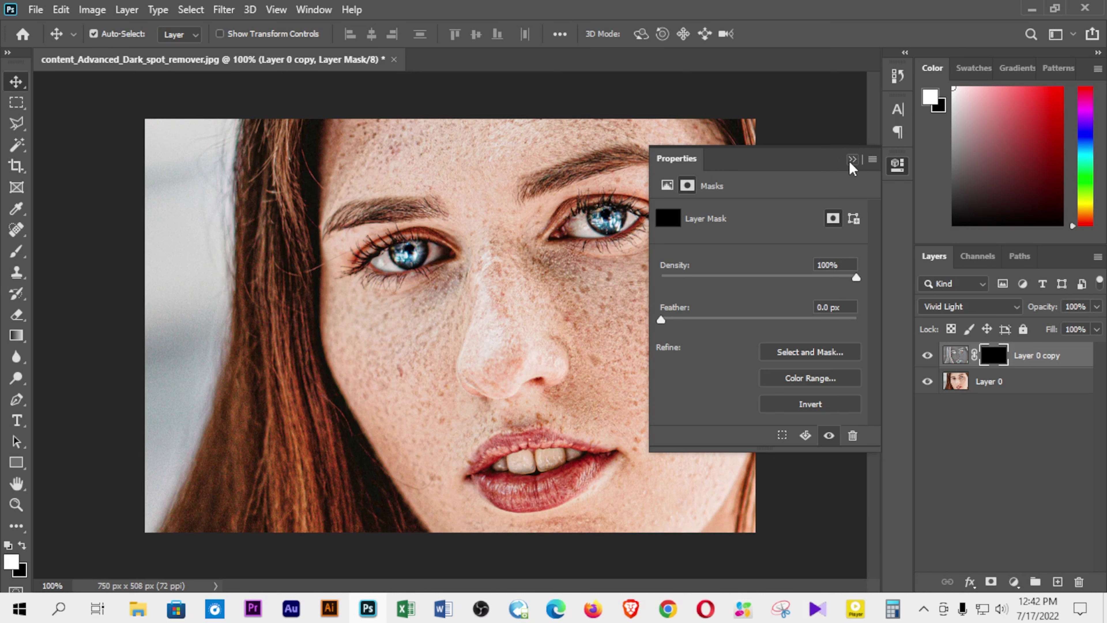
pyautogui.click(852, 159)
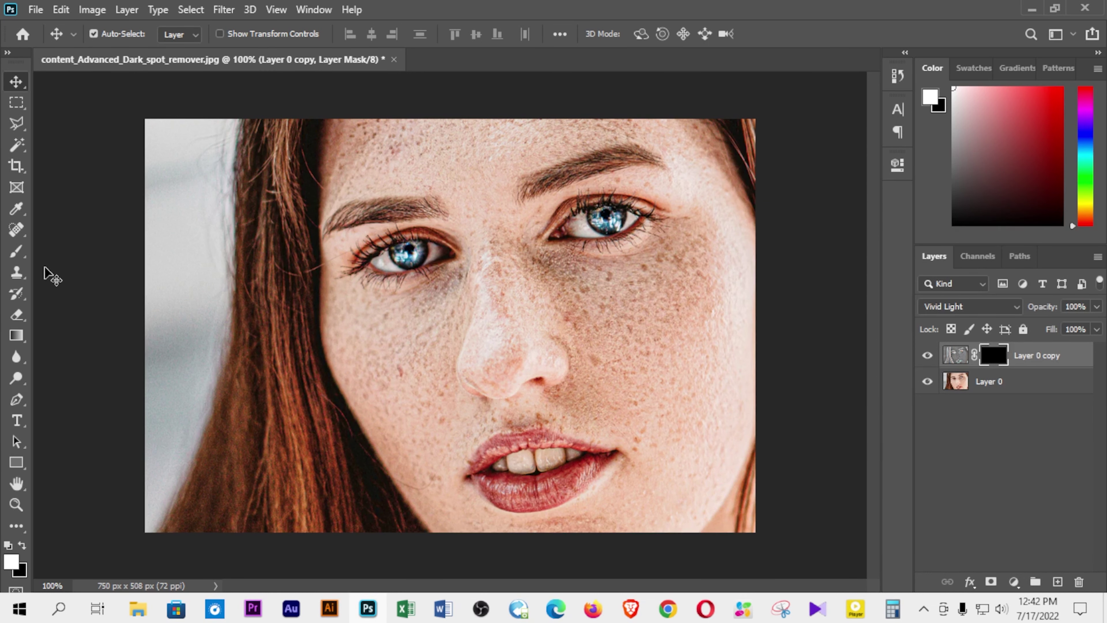
pyautogui.click(17, 252)
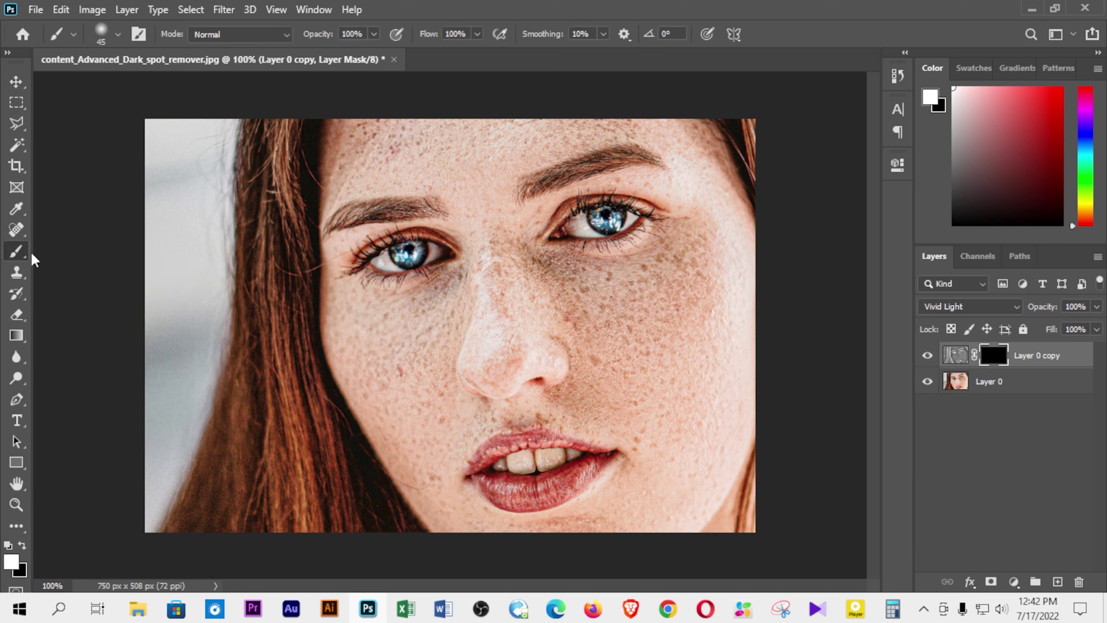
# Step: Paint white on the mask with a 61 px brush across the right cheek's freckles
pyautogui.click(118, 34)
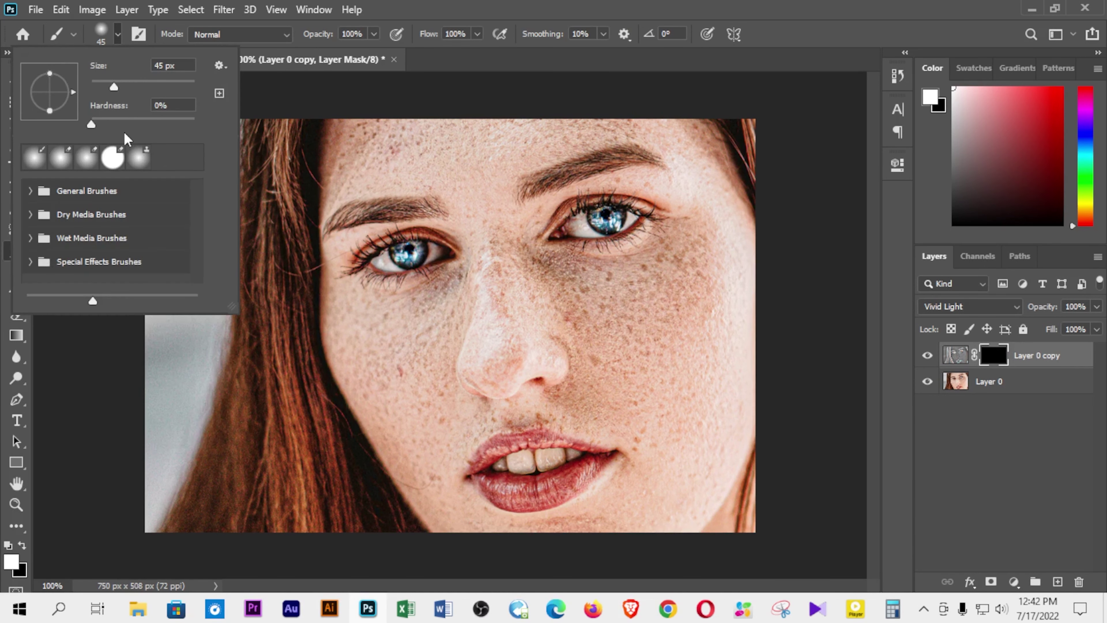
pyautogui.moveTo(120, 82); pyautogui.dragTo(129, 83)
pyautogui.moveTo(632, 349); pyautogui.dragTo(697, 293)
pyautogui.moveTo(613, 372); pyautogui.dragTo(576, 301)
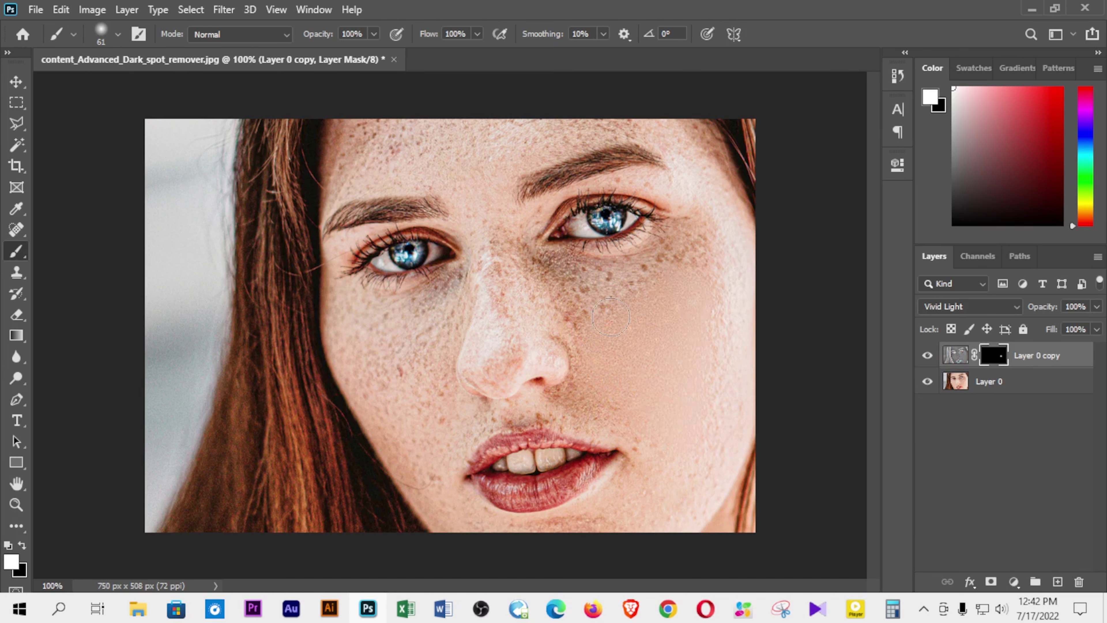
pyautogui.press(']')
pyautogui.press('[')
pyautogui.press('[')
pyautogui.moveTo(679, 259)
pyautogui.mouseDown()
pyautogui.moveTo(702, 251)
pyautogui.moveTo(699, 383)
pyautogui.moveTo(673, 481)
pyautogui.moveTo(644, 426)
pyautogui.mouseUp()
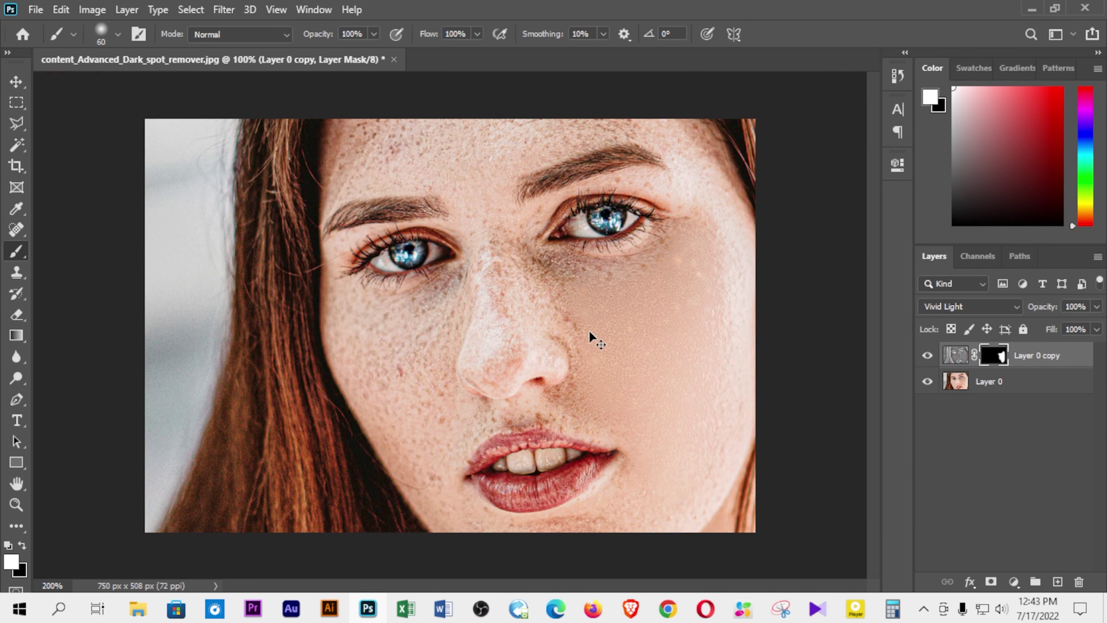
# Step: Smooth the dark spots under the right-side eye with a 45 px brush
pyautogui.hotkey('ctrl', '+')
pyautogui.hotkey('ctrl', '+')
pyautogui.hotkey('ctrl', '-')
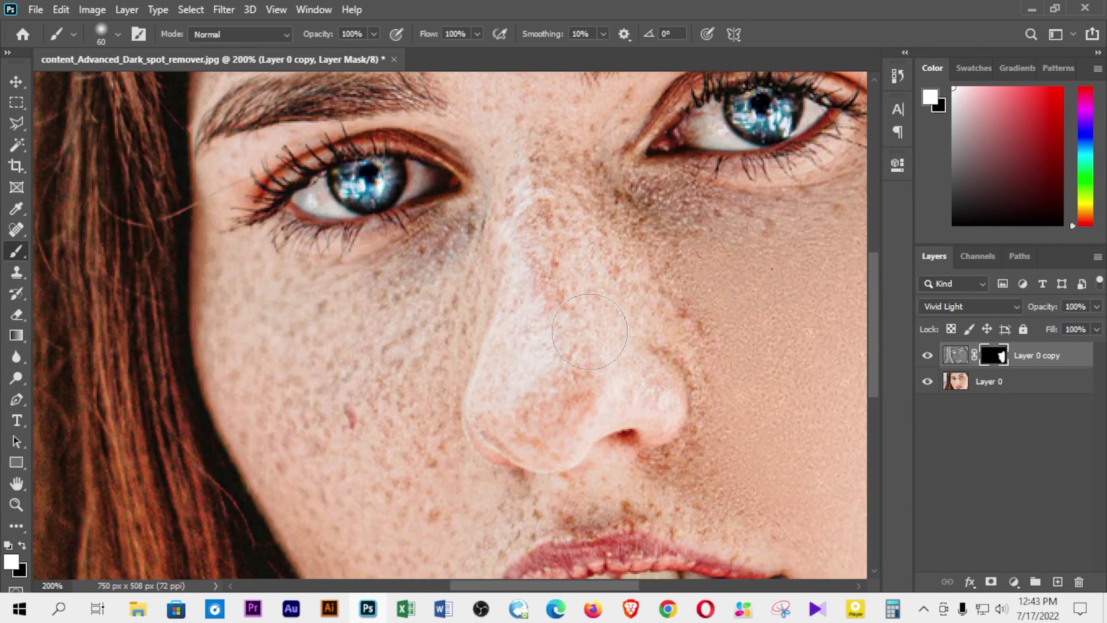
pyautogui.press('[')
pyautogui.press('[')
pyautogui.press('[')
pyautogui.moveTo(640, 213)
pyautogui.mouseDown()
pyautogui.moveTo(707, 370)
pyautogui.moveTo(725, 507)
pyautogui.mouseUp()
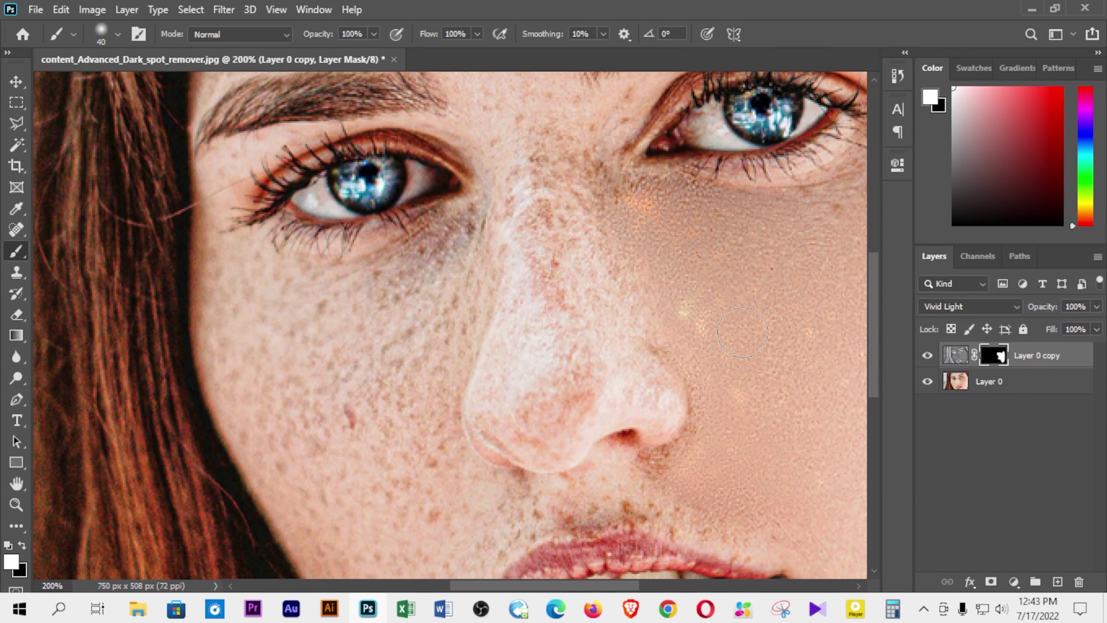
pyautogui.hotkey('ctrl', '-')
pyautogui.hotkey('ctrl', '-')
pyautogui.hotkey('ctrl', '+')
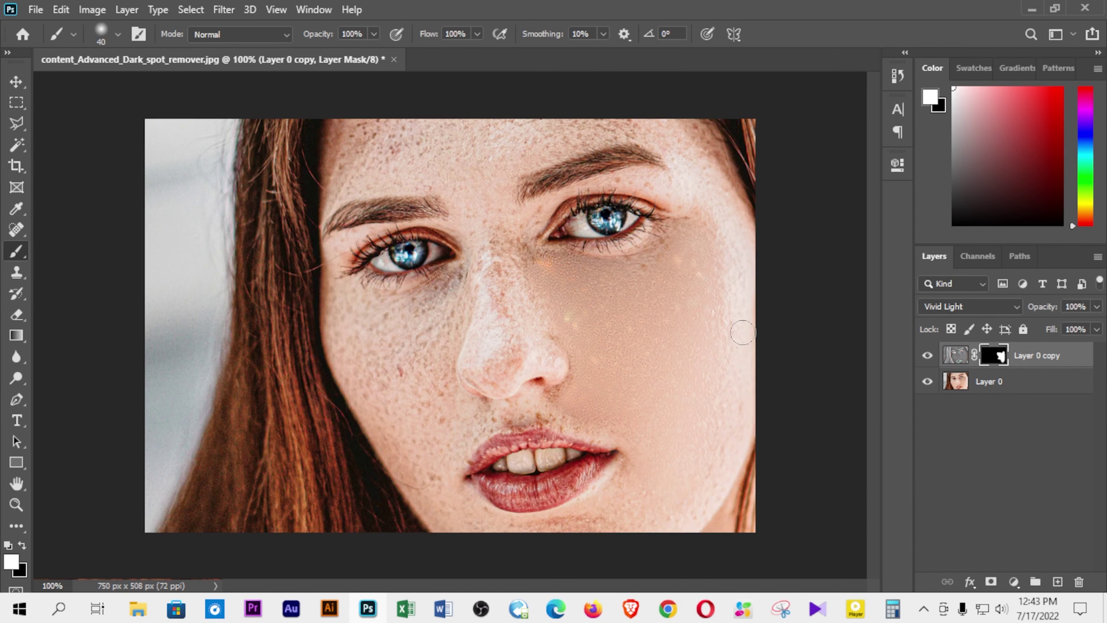
pyautogui.hotkey('ctrl', '-')
pyautogui.hotkey('ctrl', '+')
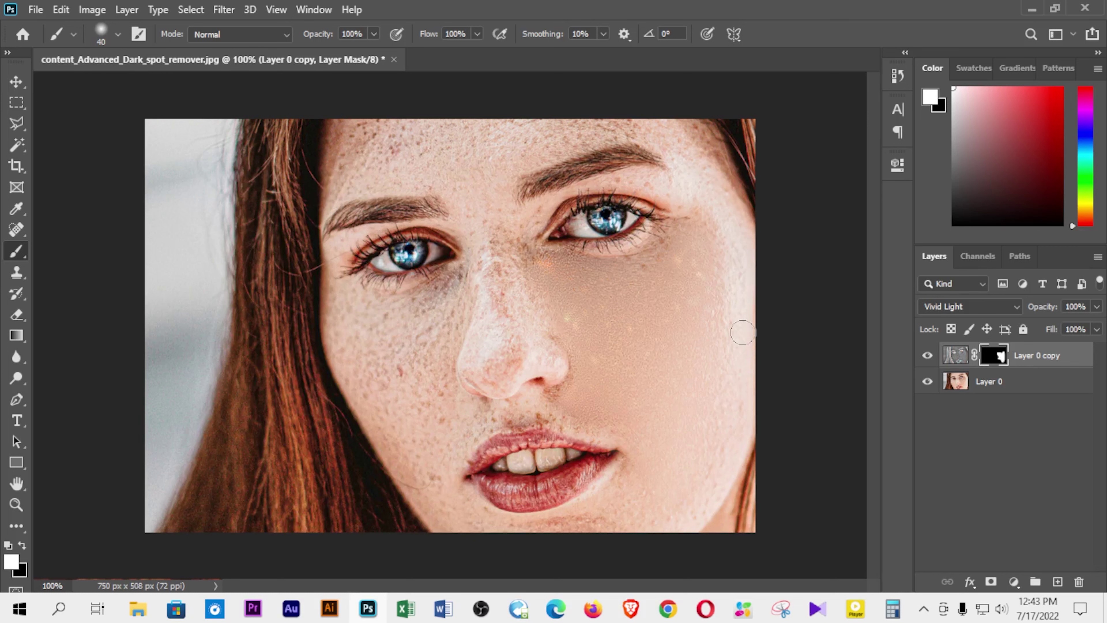